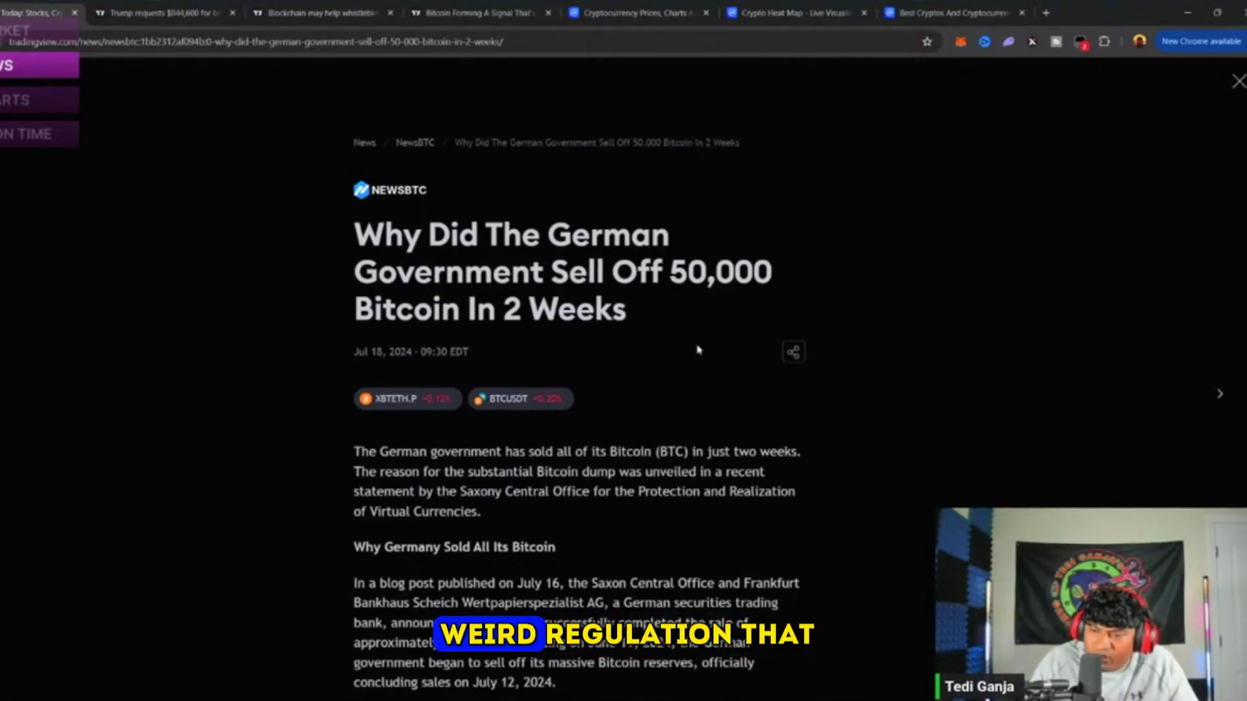
scroll(575, 390, "down", 4)
scroll(574, 390, "down", 1)
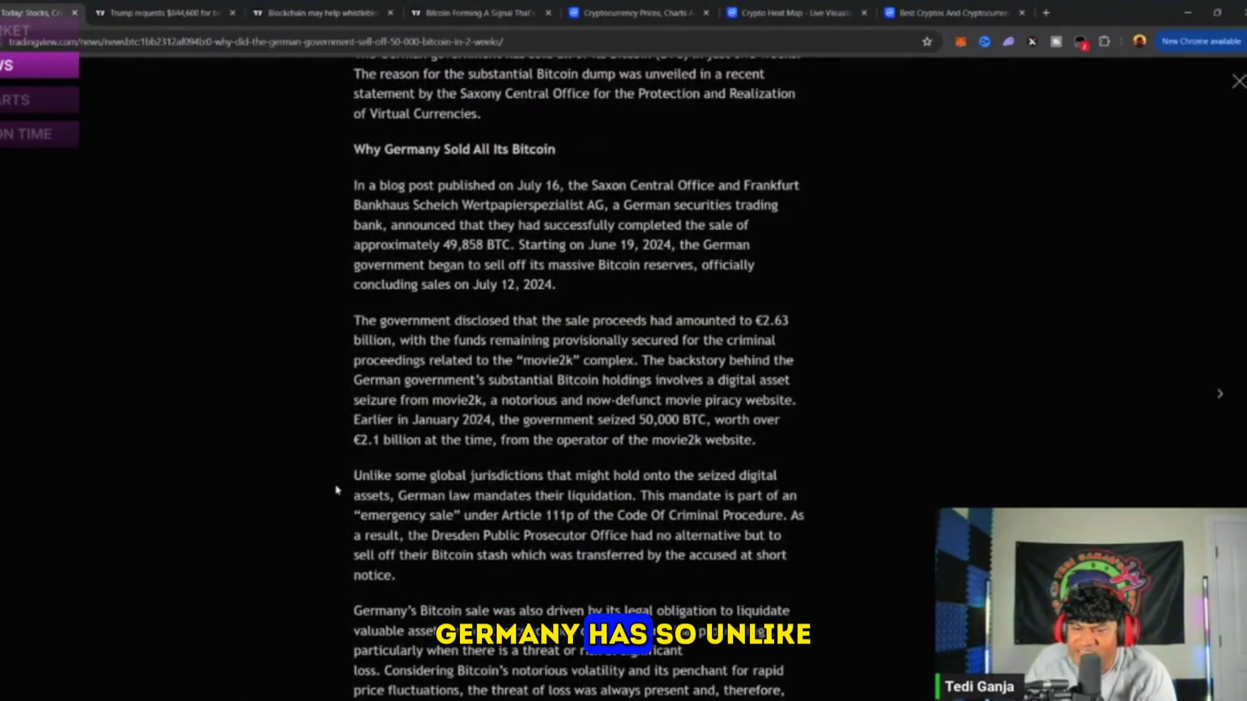
Highlight the passage from "Unlike some global jurisdictions" through "Code Of Criminal Procedure"
mouse_move(354, 475)
left_mouse_down()
mouse_move(565, 495)
mouse_move(737, 475)
left_mouse_up()
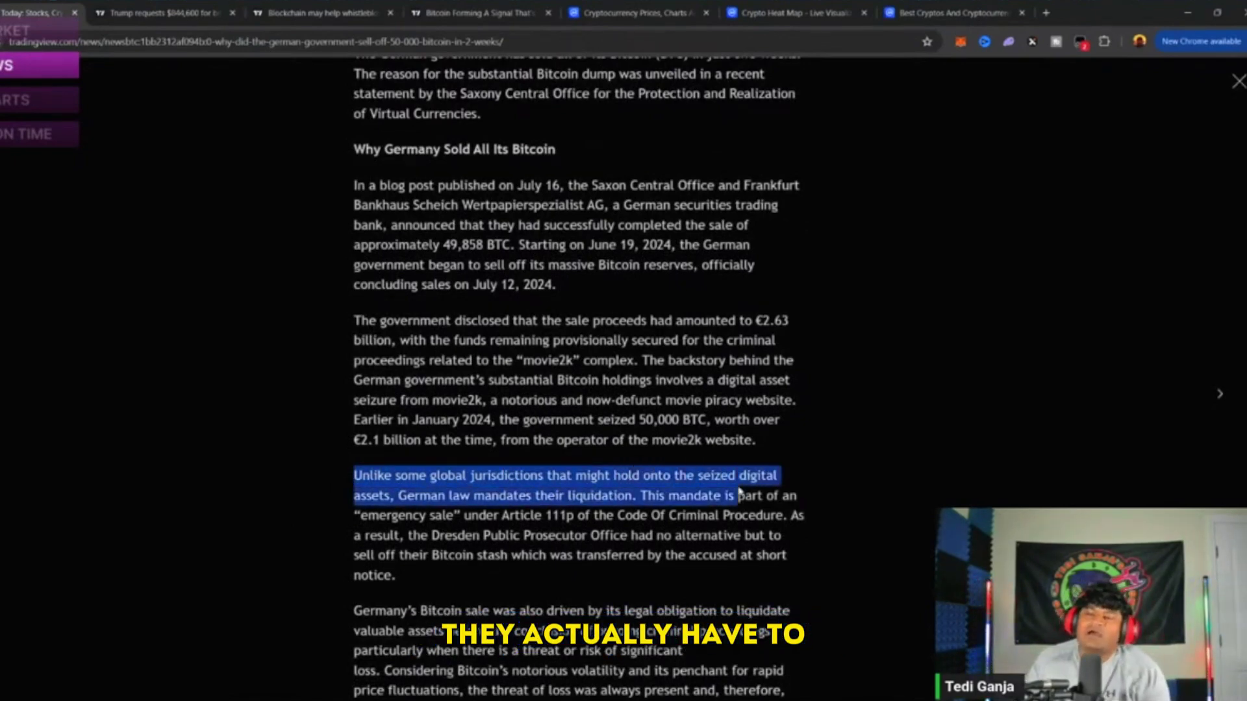
mouse_move(738, 475)
left_mouse_down()
mouse_move(734, 516)
mouse_move(429, 516)
mouse_move(759, 516)
left_mouse_up()
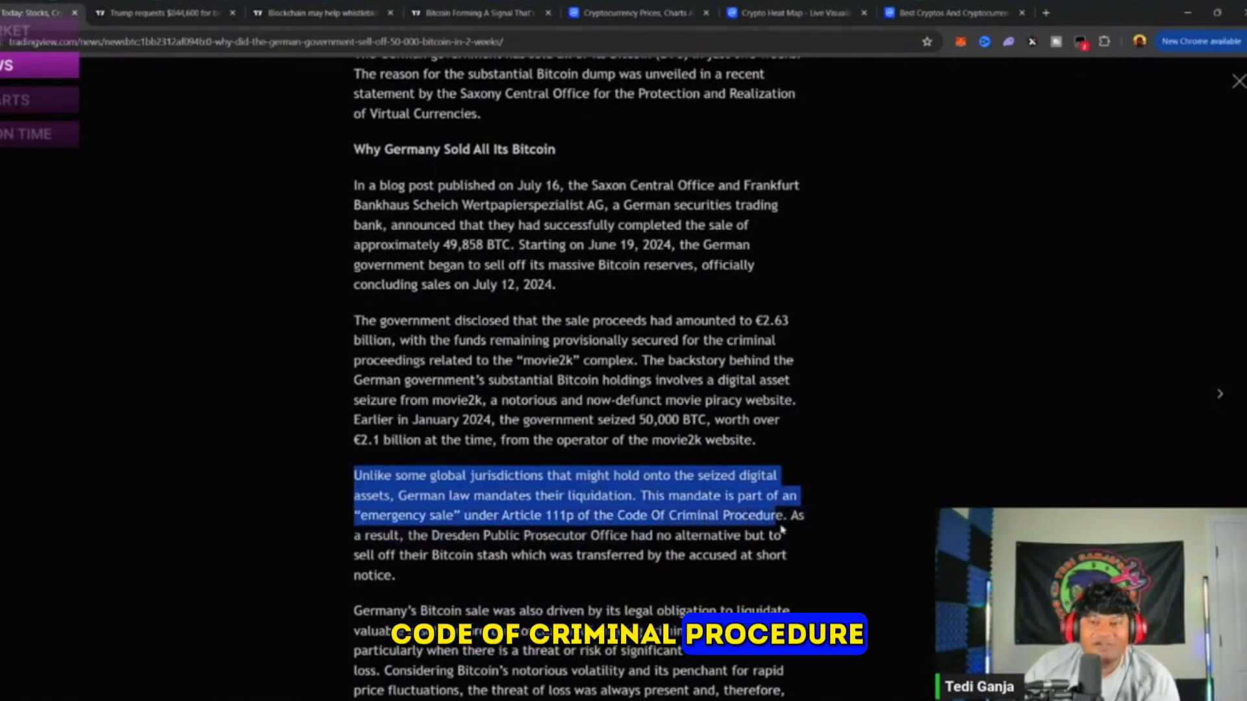
scroll(780, 516, "down", 2)
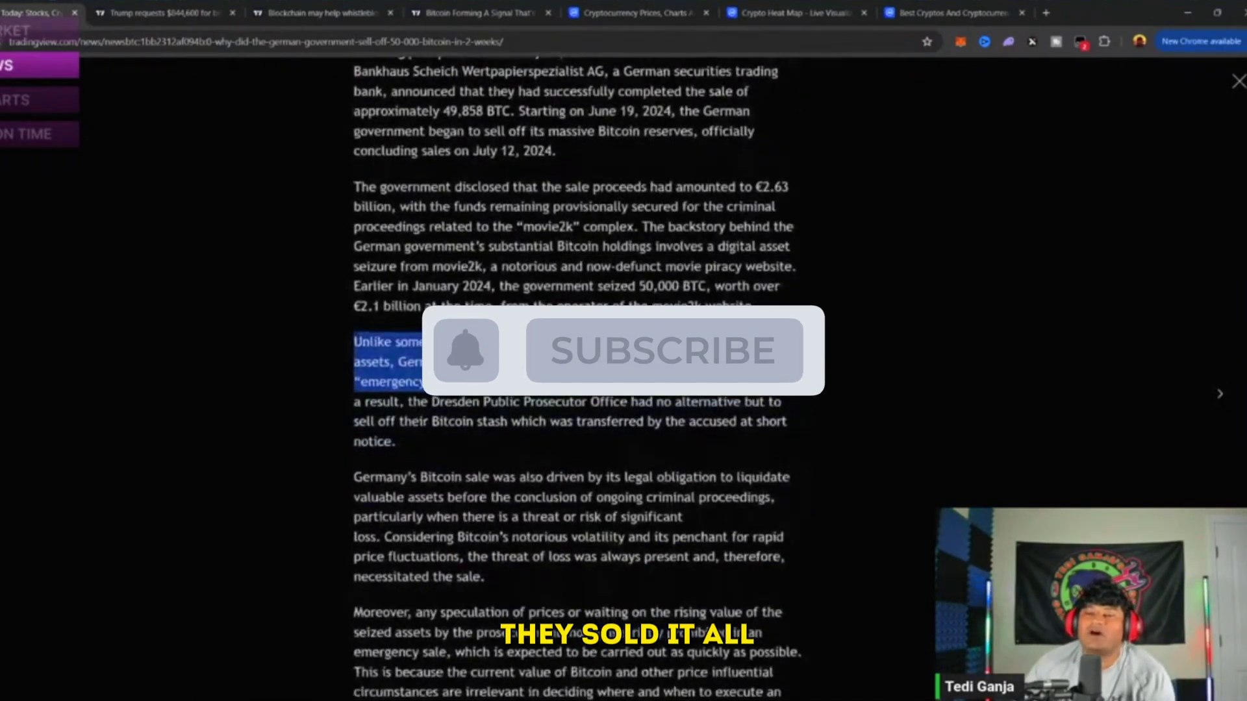
scroll(779, 439, "down", 4)
scroll(780, 438, "down", 2)
scroll(779, 438, "down", 1)
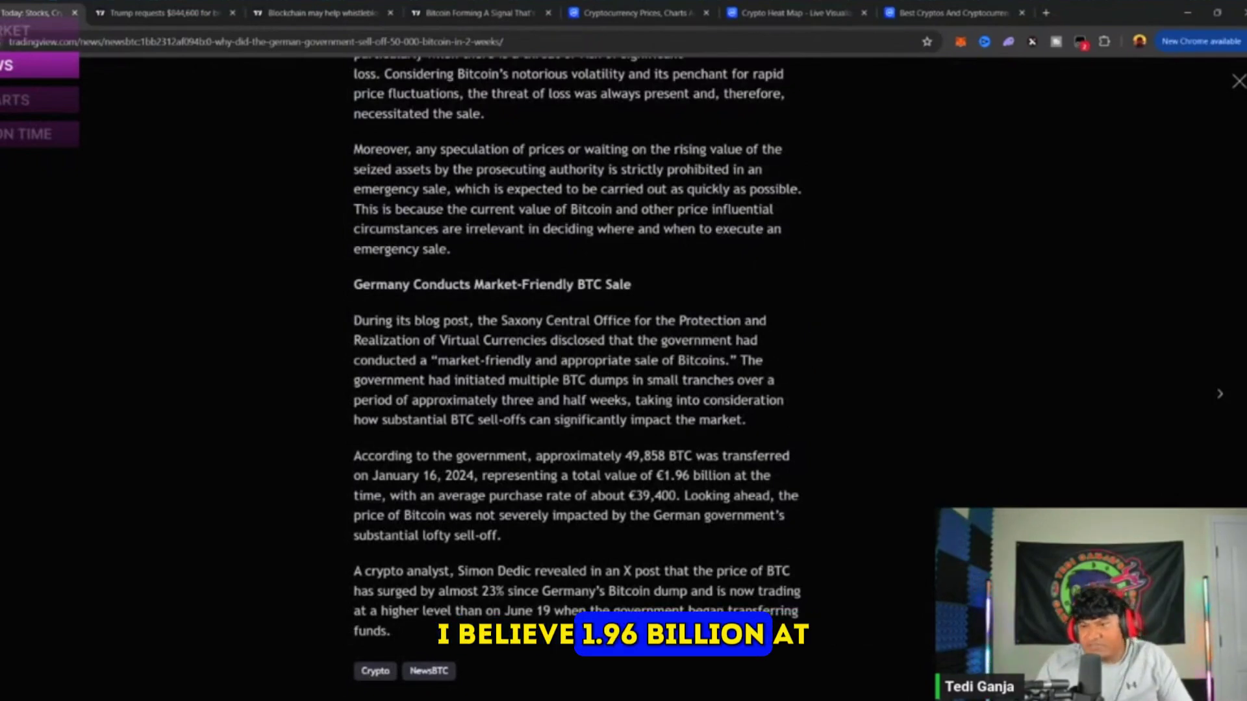
scroll(585, 389, "up", 4)
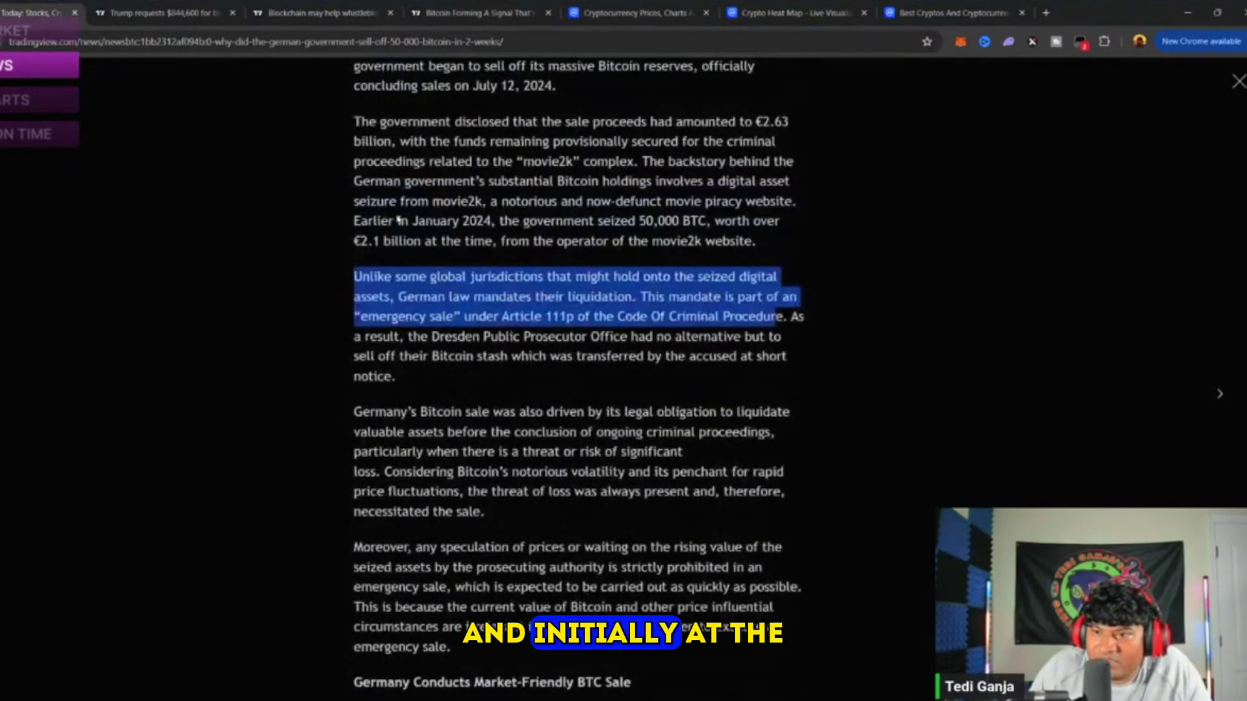
scroll(585, 390, "up", 2)
scroll(853, 291, "up", 1)
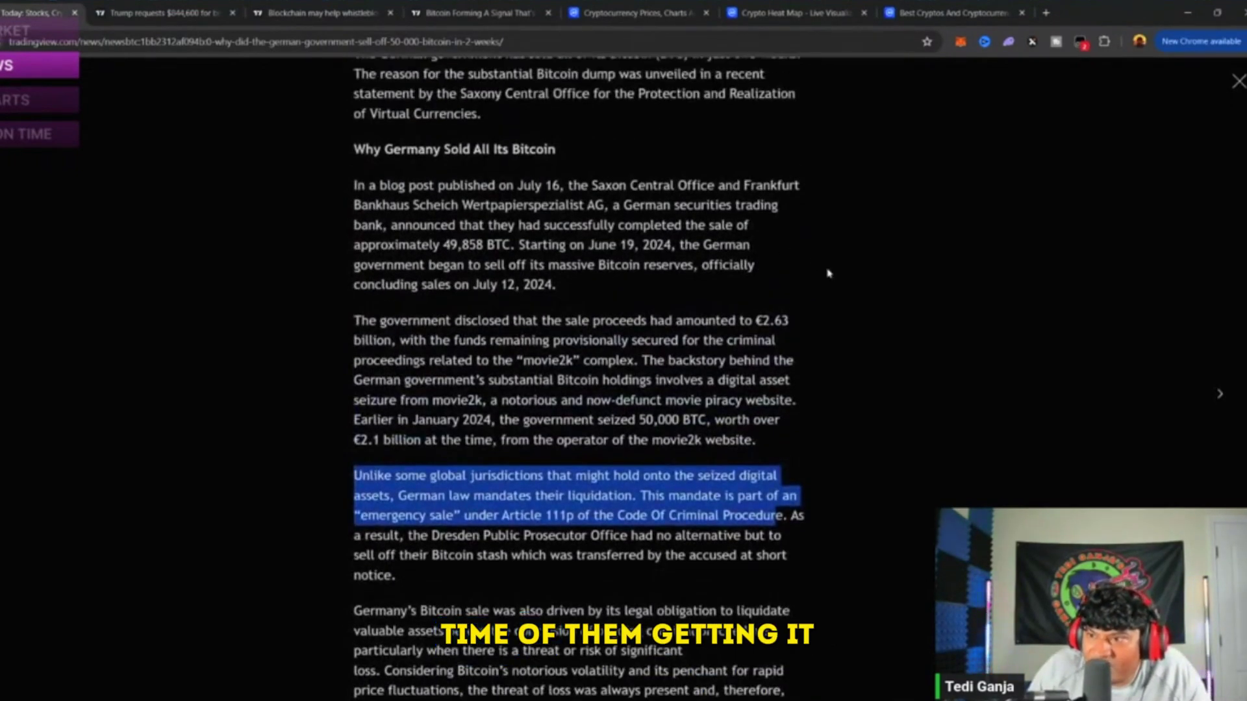
Highlight the passage about the €2.63 billion sale proceeds
left_click_drag(743, 320, 696, 359)
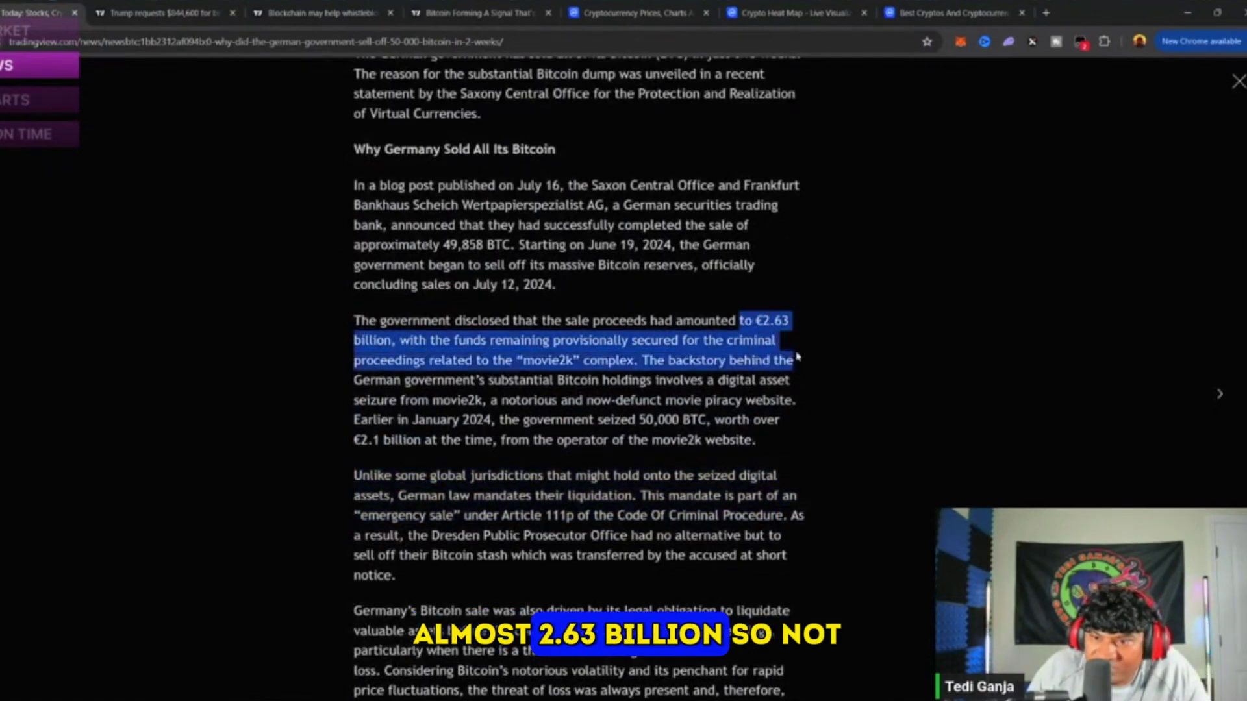
scroll(866, 375, "down", 6)
scroll(846, 361, "down", 2)
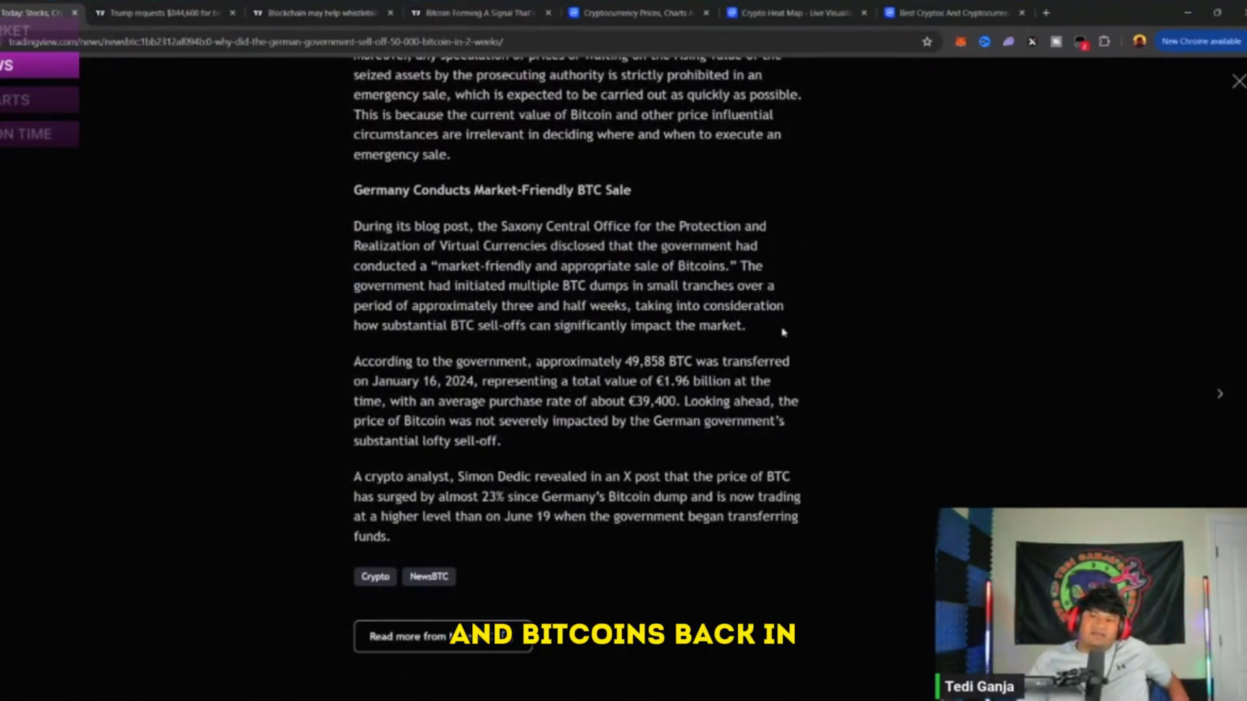
scroll(584, 389, "up", 8)
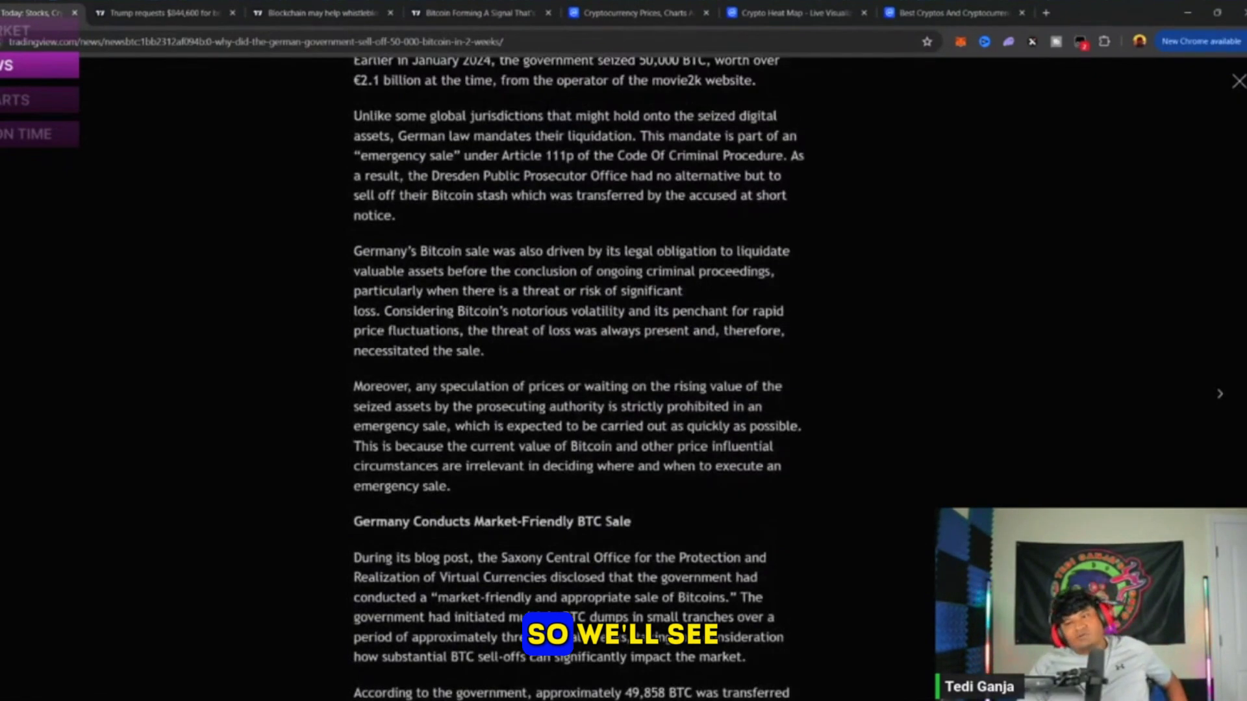
scroll(585, 390, "up", 8)
scroll(741, 400, "up", 6)
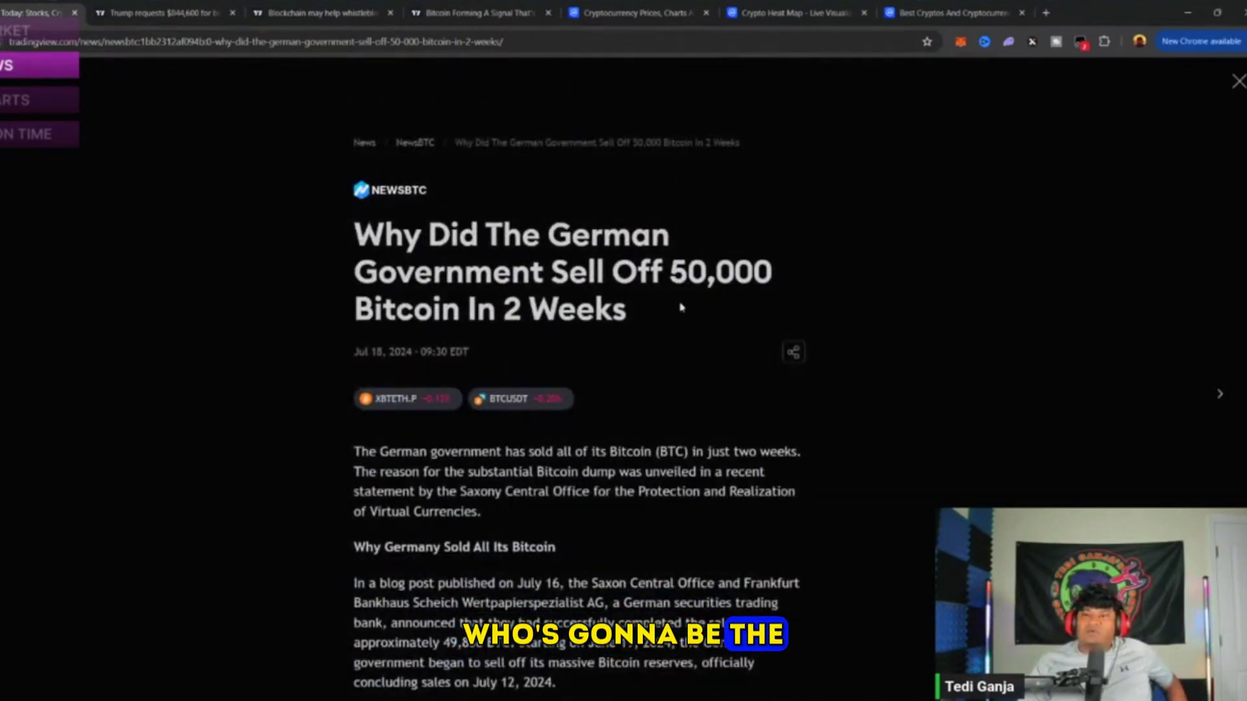
scroll(690, 308, "down", 5)
left_click_drag(741, 391, 623, 419)
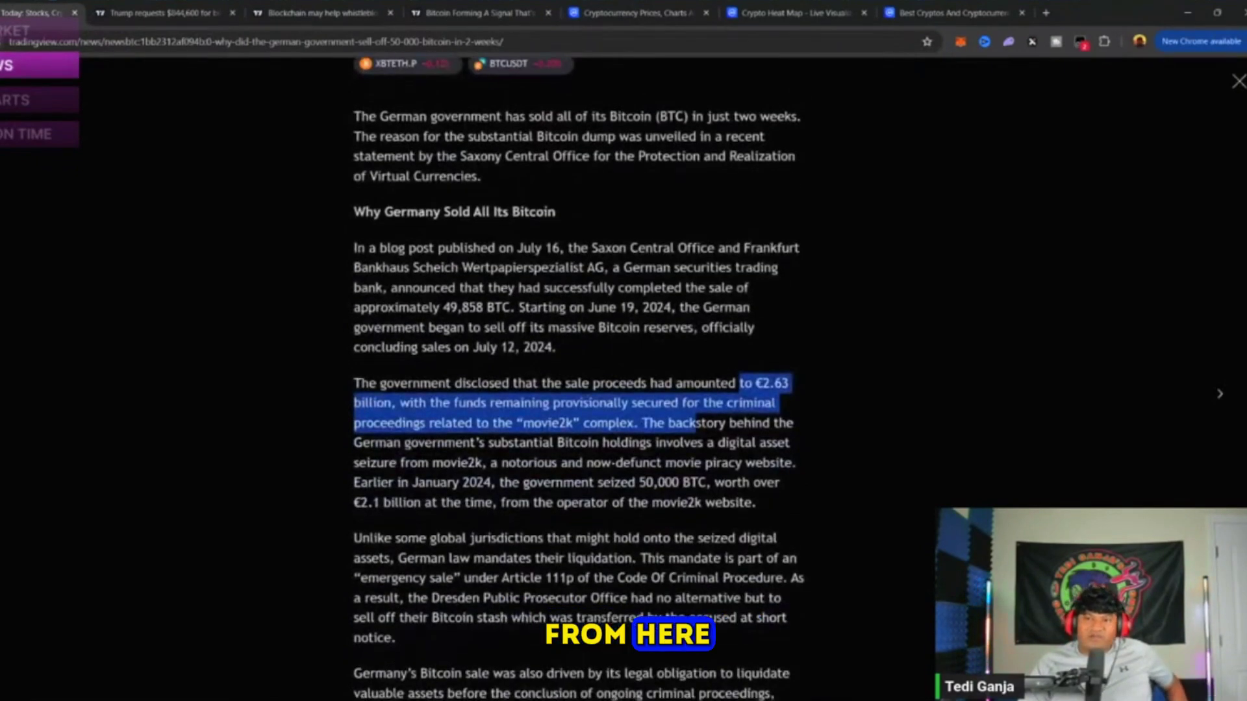
scroll(669, 327, "down", 6)
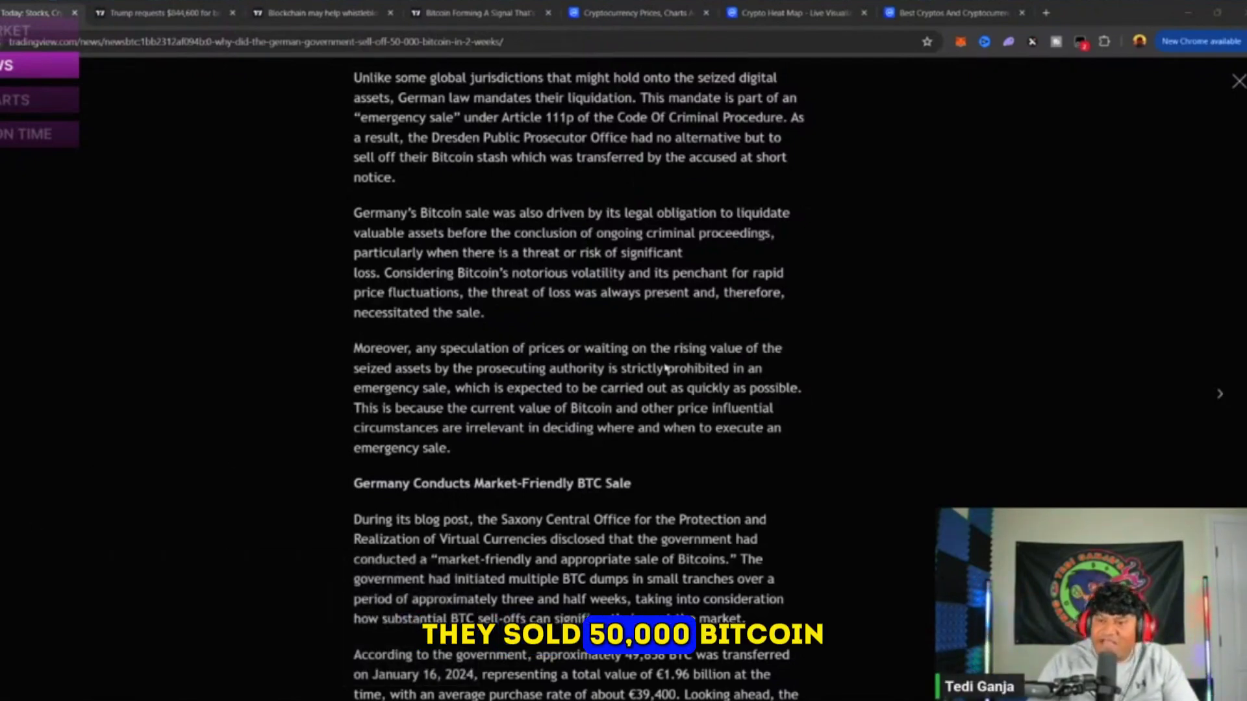
scroll(575, 390, "up", 5)
scroll(574, 389, "up", 5)
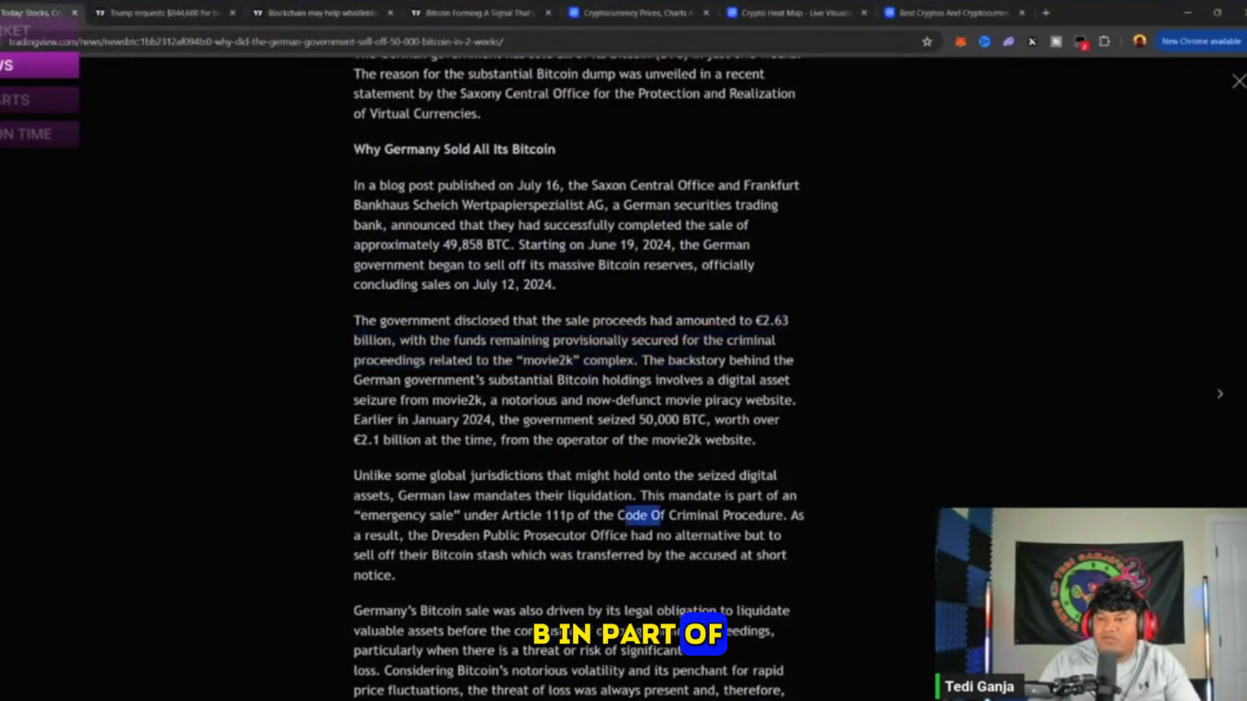
left_click_drag(619, 514, 788, 515)
scroll(799, 548, "down", 6)
scroll(799, 548, "down", 1)
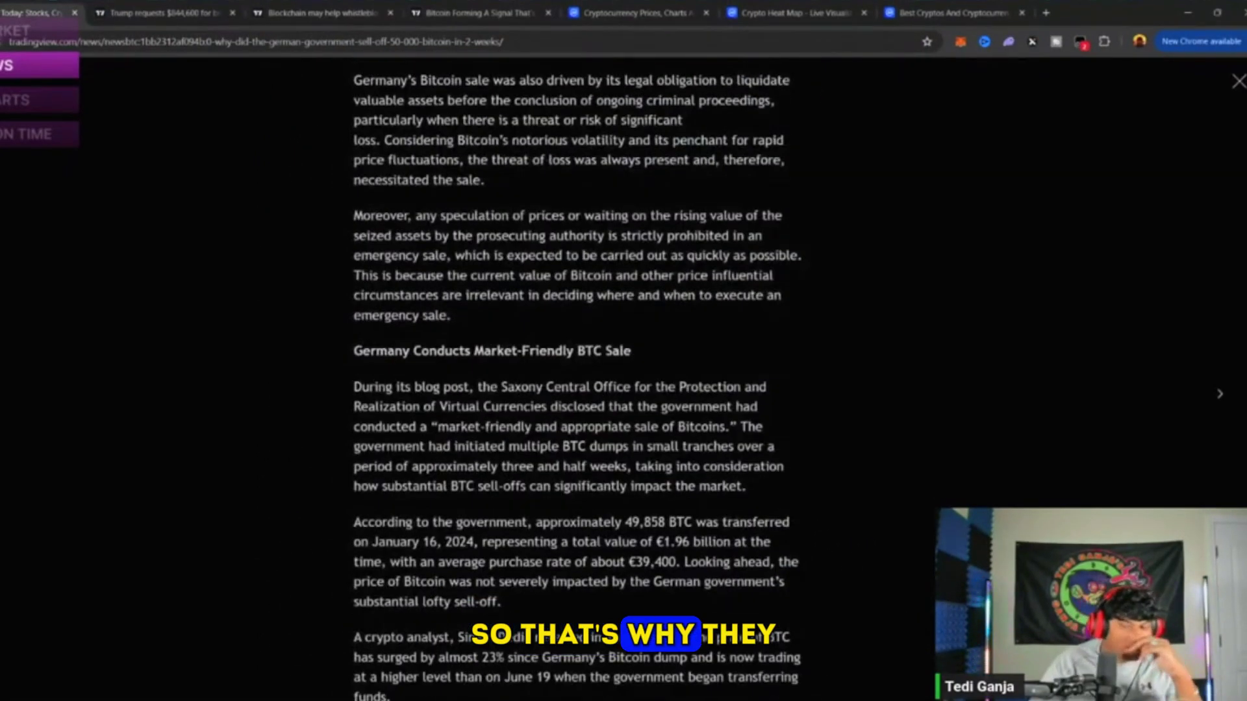
scroll(798, 548, "down", 3)
scroll(799, 390, "up", 5)
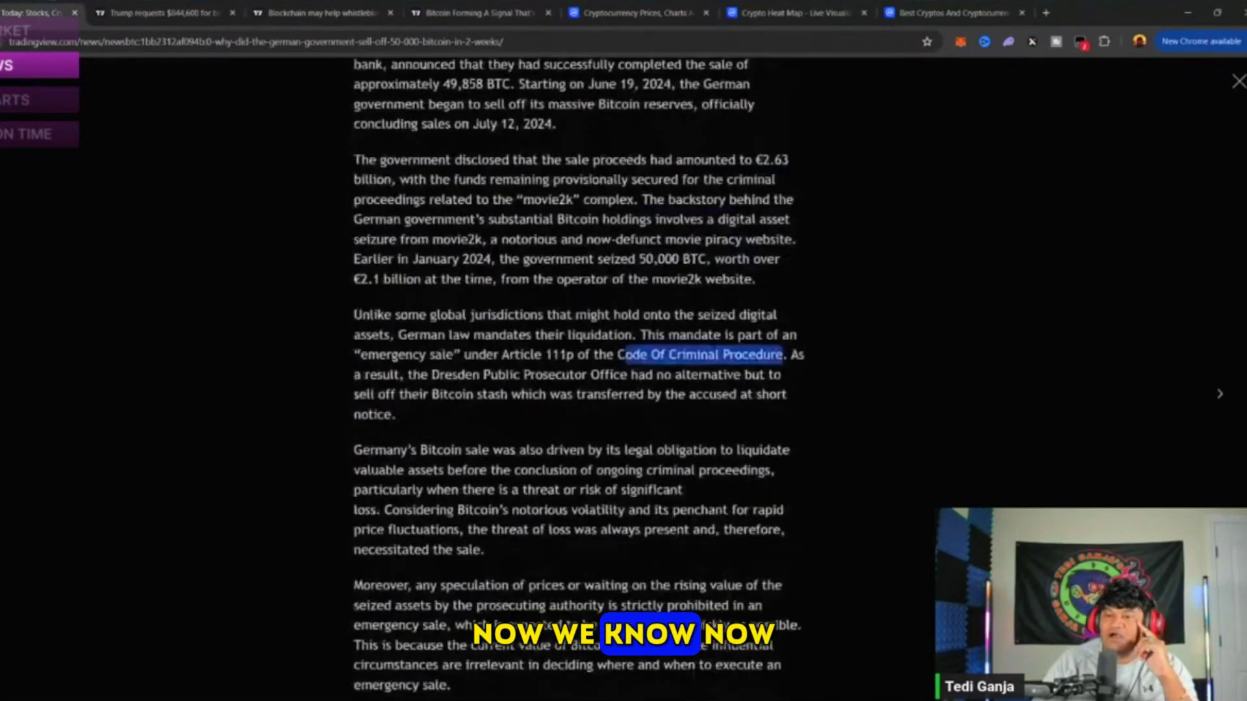
scroll(798, 389, "up", 8)
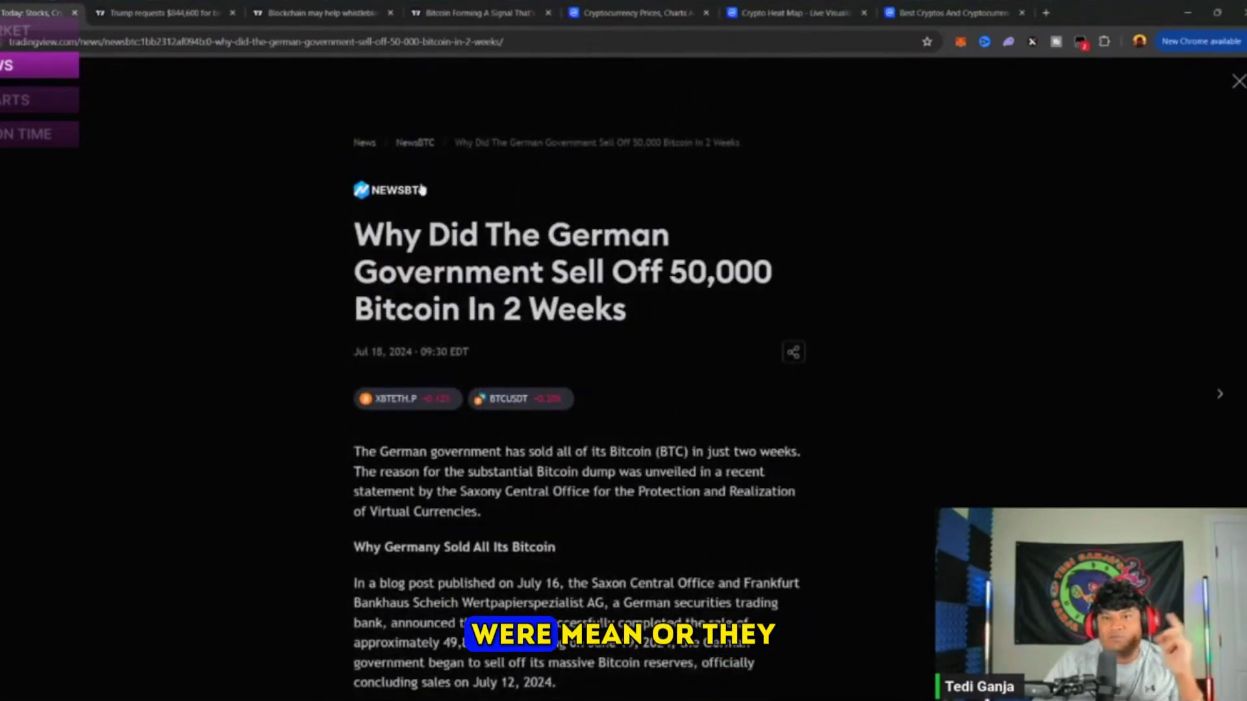